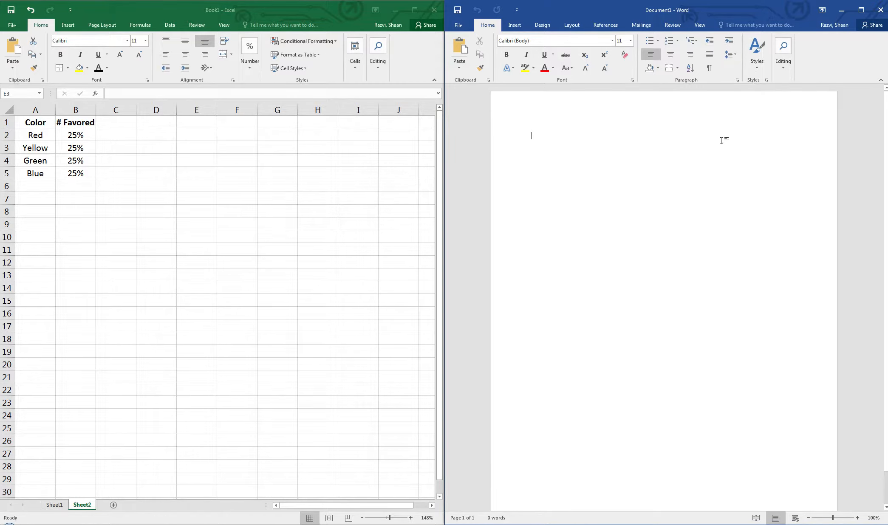
{"action": "type", "text": "Tit"}
{"action": "key", "text": "BackSpace"}
{"action": "key", "text": "BackSpace"}
{"action": "key", "text": "BackSpace"}
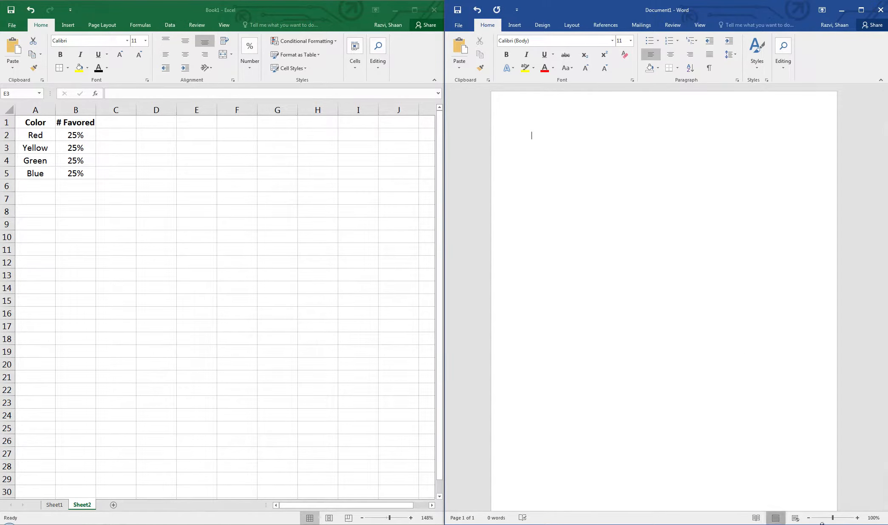
- Write "Title", "Point" and "Point" as three separate paragraphs in the blank Word document
{"action": "left_click", "coordinate": [843, 521]}
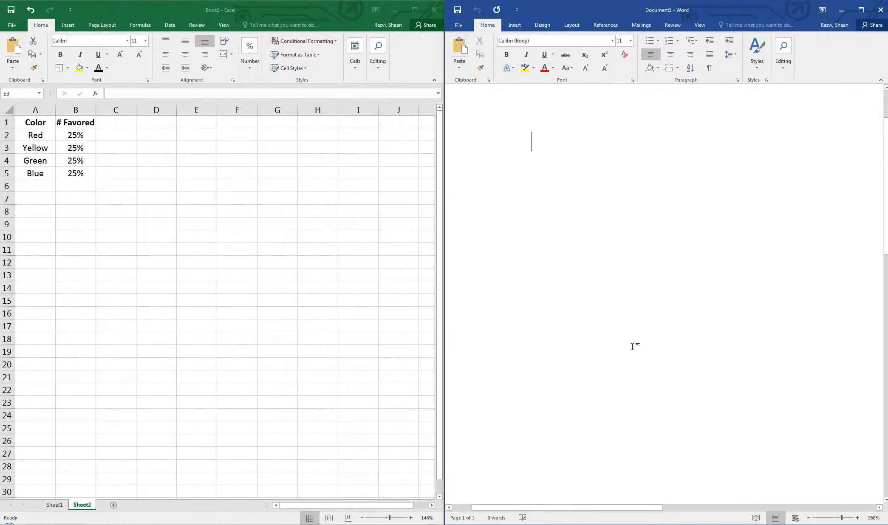
{"action": "type", "text": "Title "}
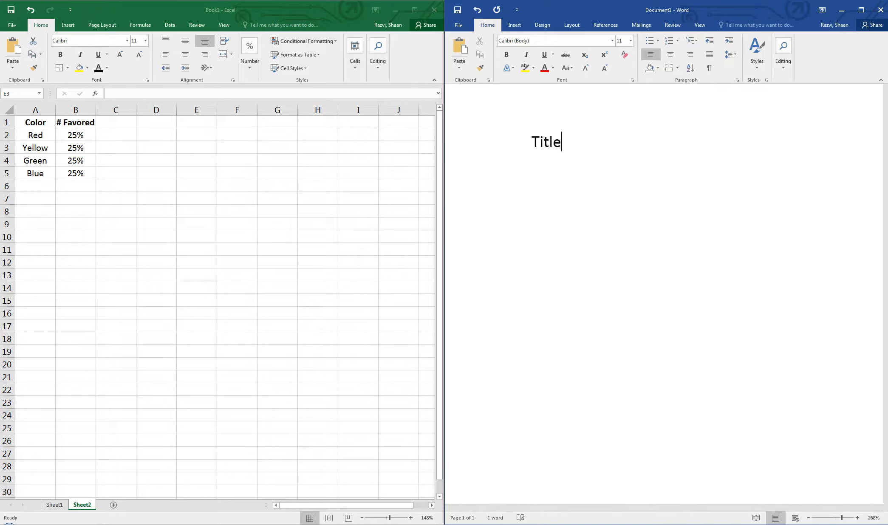
{"action": "type", "text": "Point Point"}
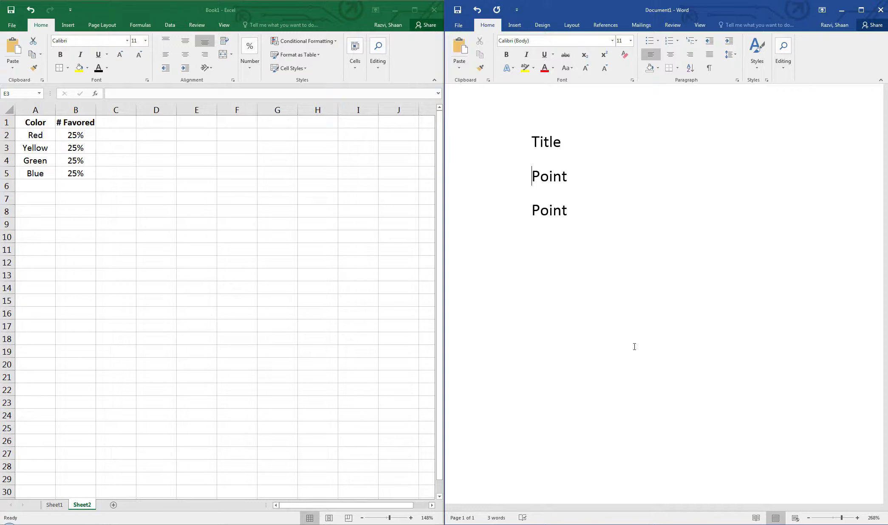
- Replace the two "Point" lines with "Question 1" and "Question 2", and add a "Conclusion" line below them
{"action": "double_click", "coordinate": [543, 170]}
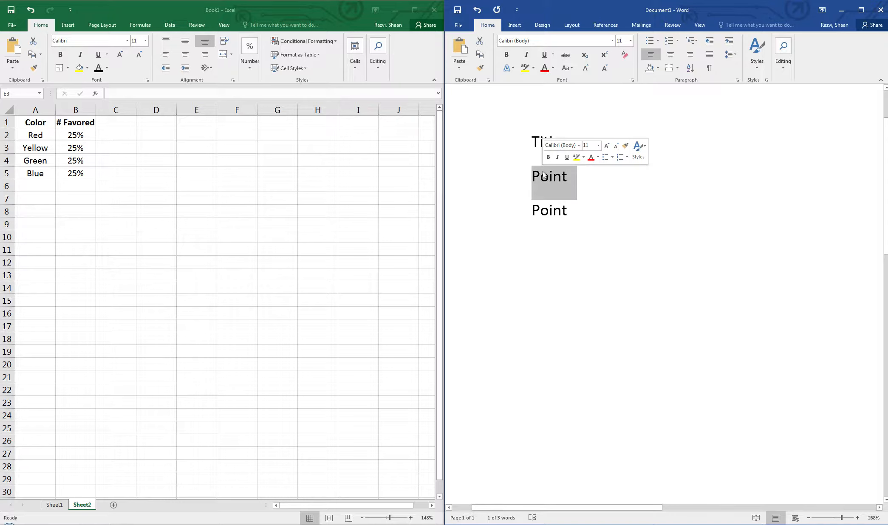
{"action": "type", "text": "Questions"}
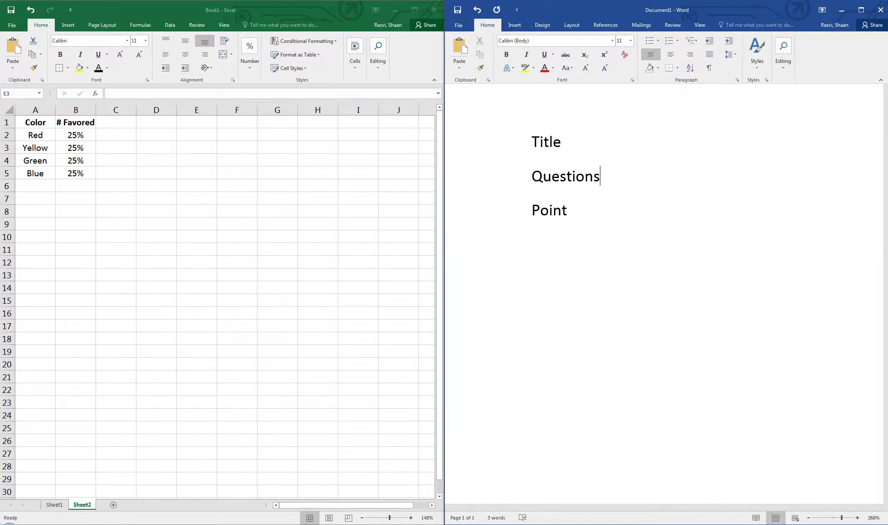
{"action": "key", "text": "BackSpace"}
{"action": "type", "text": "1"}
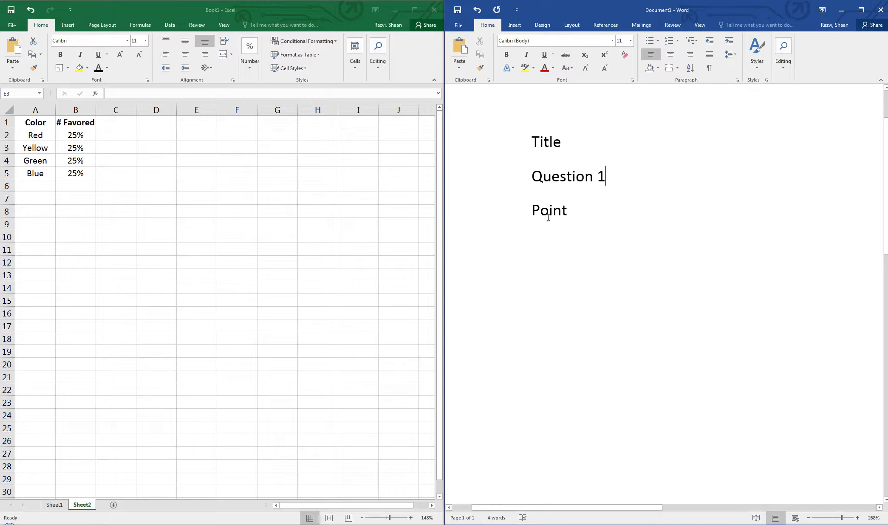
{"action": "triple_click", "coordinate": [546, 215]}
{"action": "type", "text": "Question 2 "}
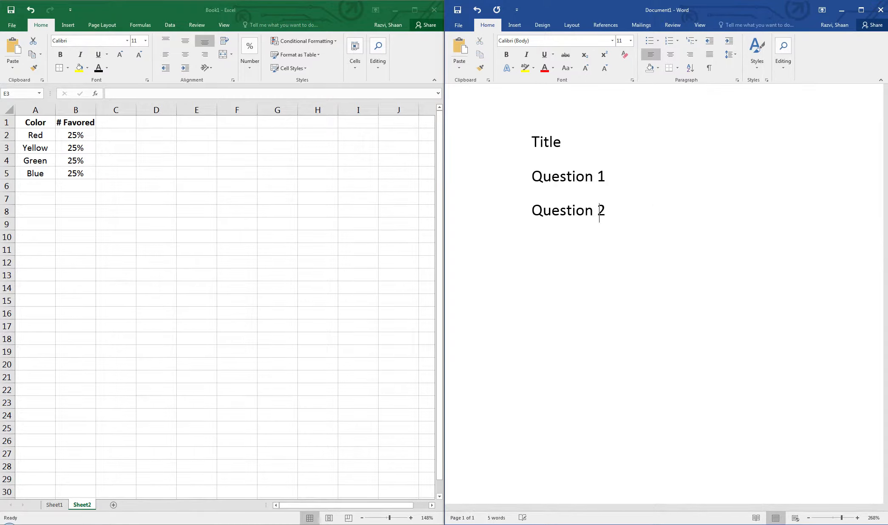
{"action": "type", "text": "Conclusion"}
{"action": "key", "text": "Return"}
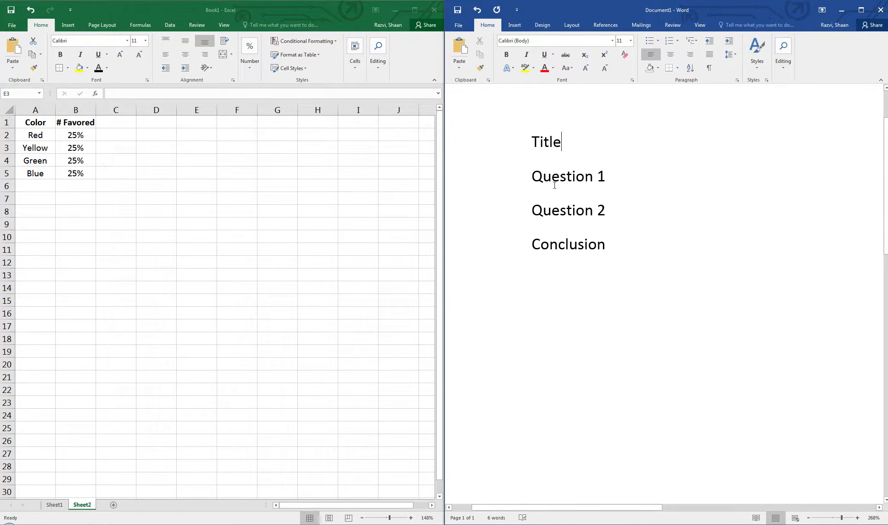
- Below Question 1, add the sentence "The answer is that they equally favored every color." followed by an empty paragraph
{"action": "left_click", "coordinate": [568, 177]}
{"action": "key", "text": "Return"}
{"action": "type", "text": "Tje"}
{"action": "key", "text": "BackSpace"}
{"action": "key", "text": "BackSpace"}
{"action": "type", "text": "he "}
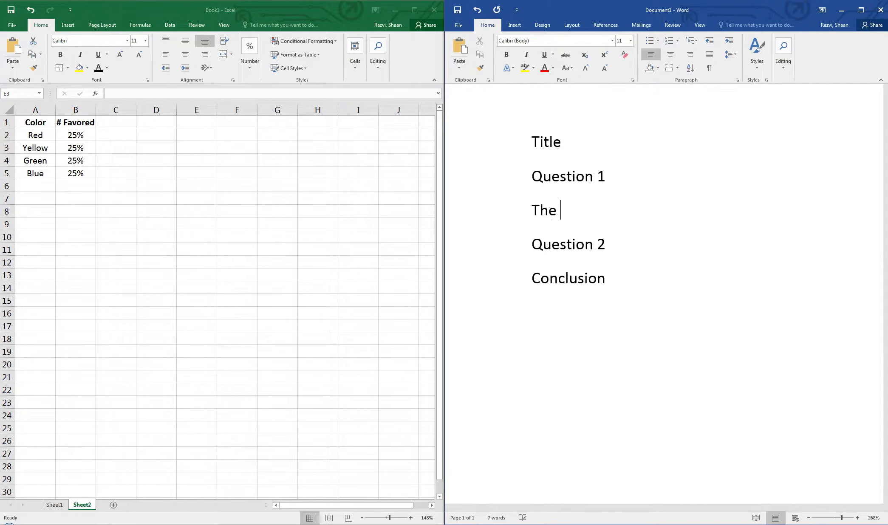
{"action": "type", "text": " answer i"}
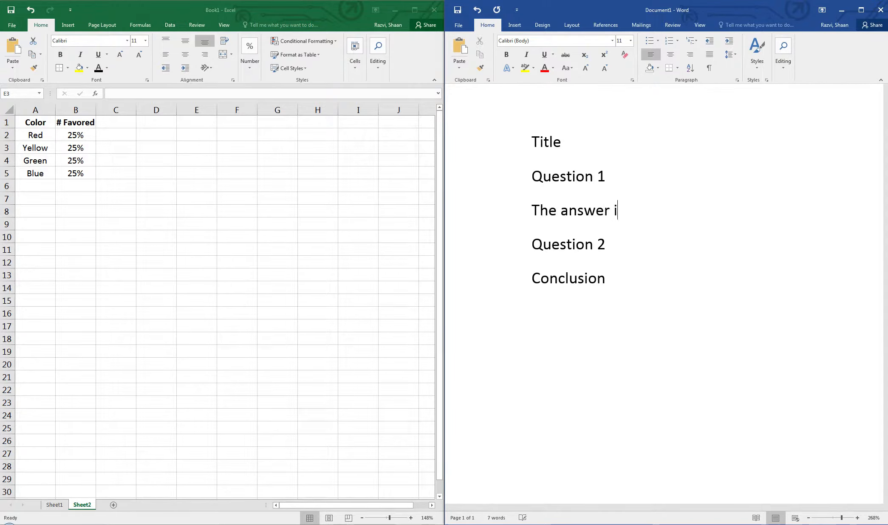
{"action": "type", "text": "s th"}
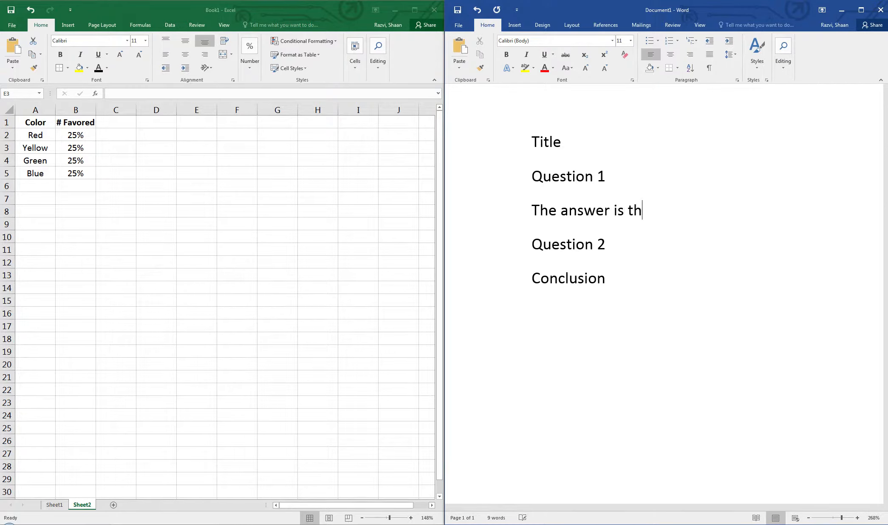
{"action": "type", "text": "at they equally "}
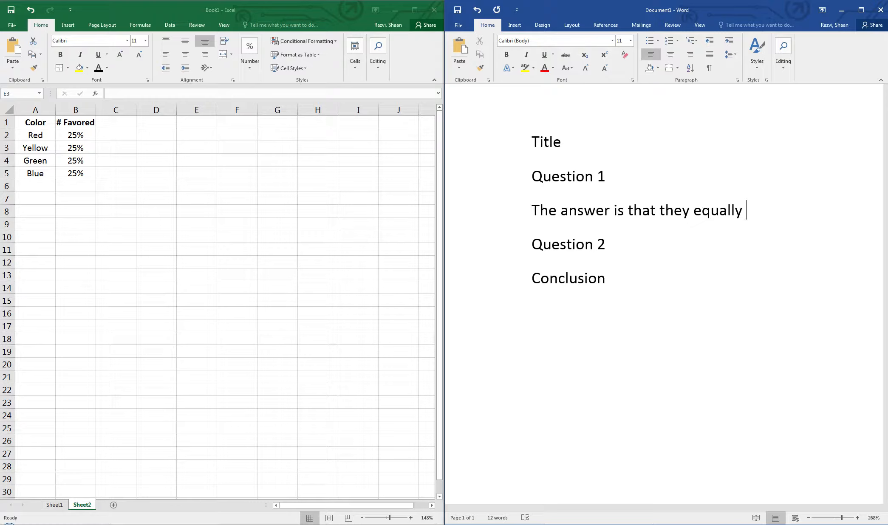
{"action": "type", "text": "favored every "}
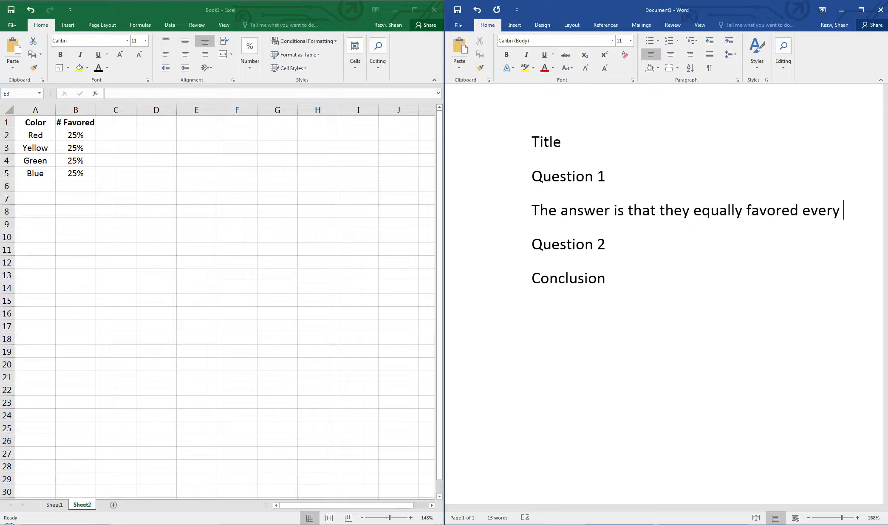
{"action": "type", "text": "color."}
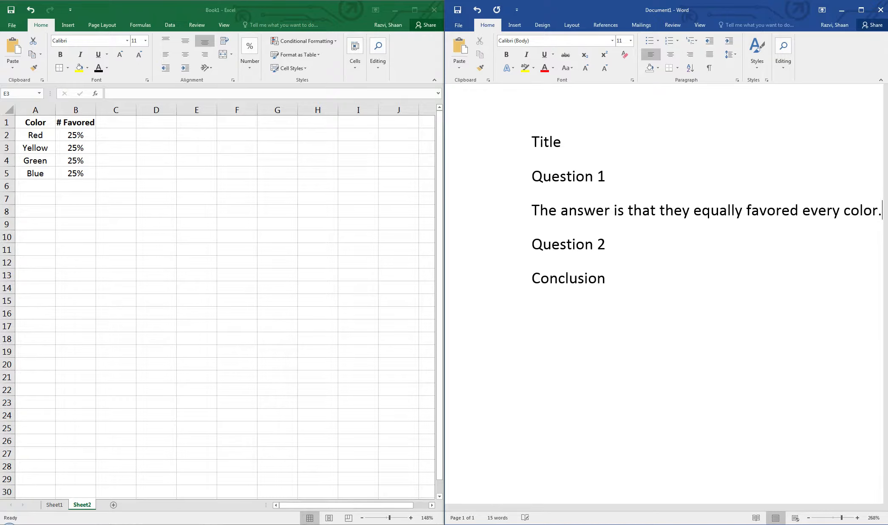
{"action": "key", "text": "Return"}
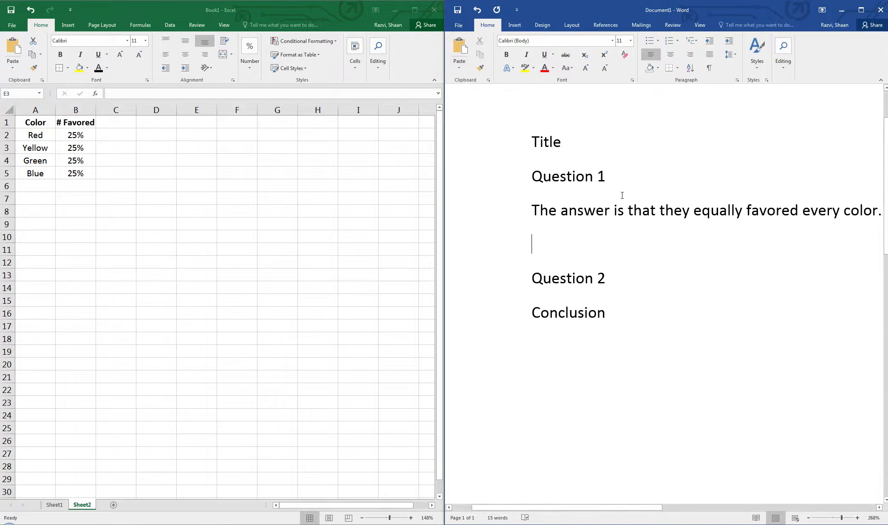
- In the Excel workbook, insert a basic 2-D pie chart from the color data in A1:B5
{"action": "left_click", "coordinate": [38, 124]}
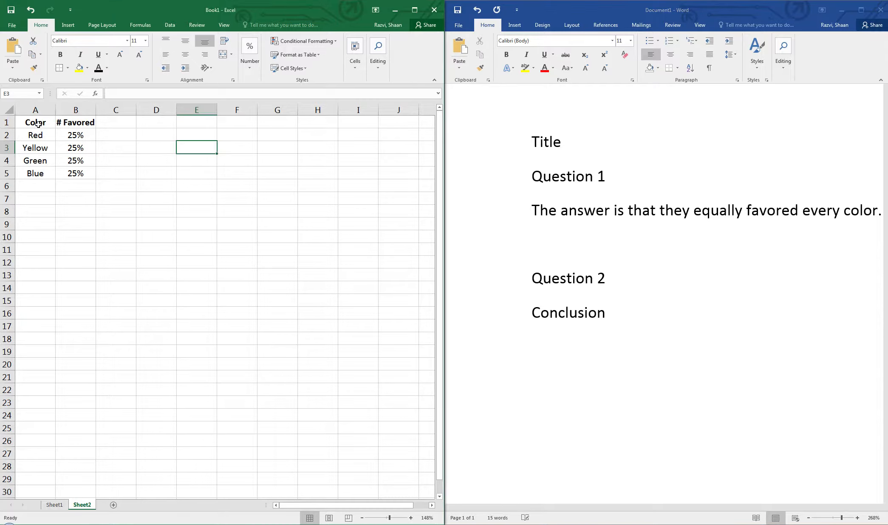
{"action": "left_click_drag", "start_coordinate": [37, 124], "coordinate": [74, 173]}
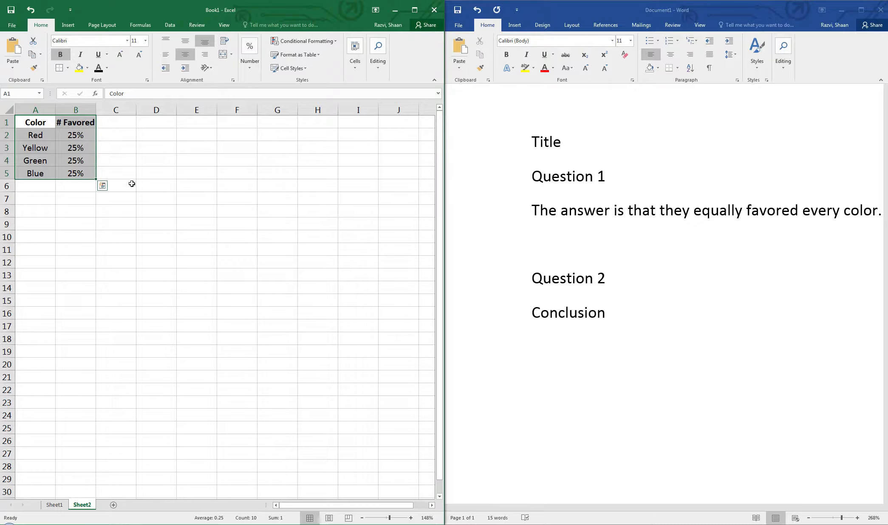
{"action": "left_click", "coordinate": [65, 26]}
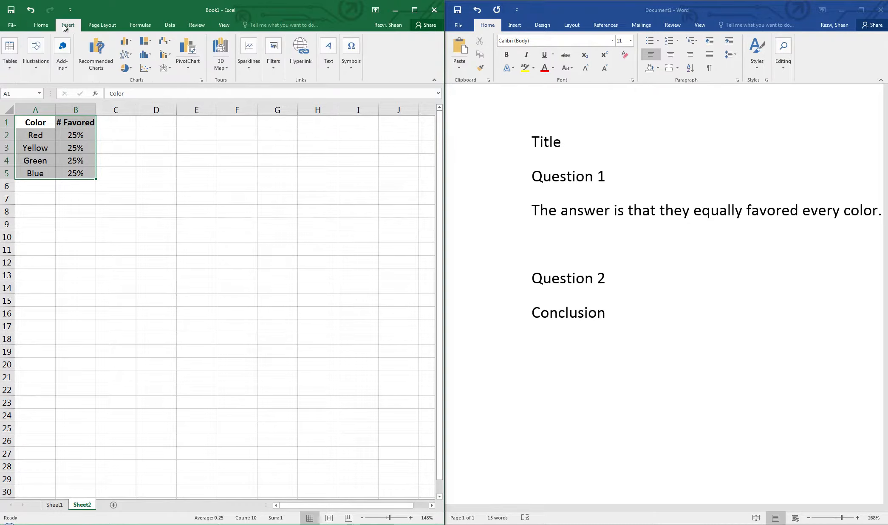
{"action": "left_click", "coordinate": [129, 71]}
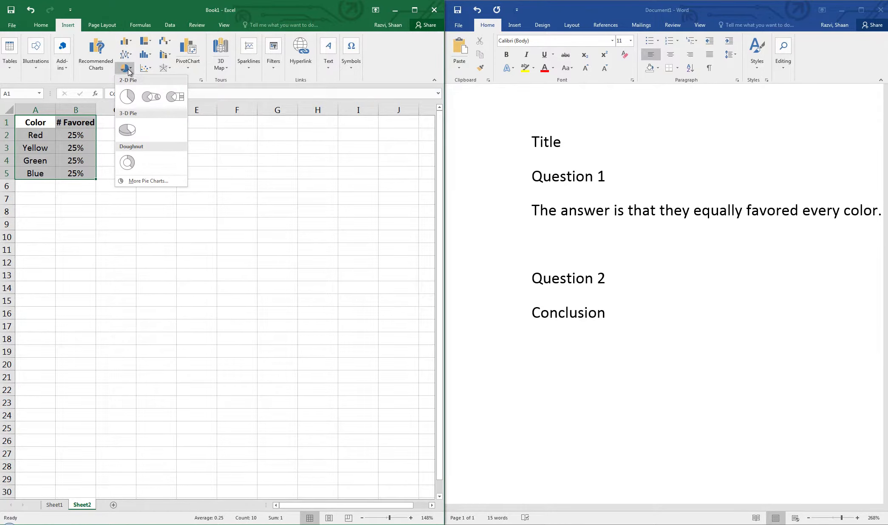
{"action": "left_click", "coordinate": [127, 94]}
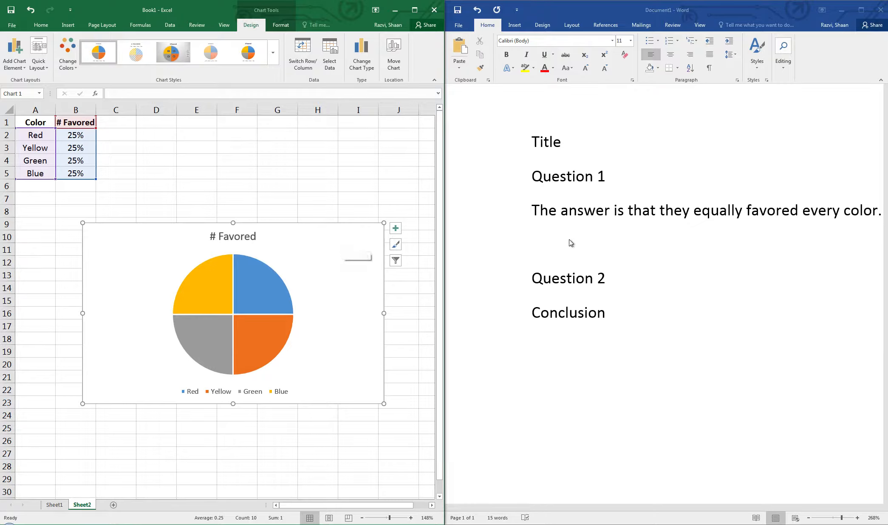
{"action": "left_click", "coordinate": [272, 183]}
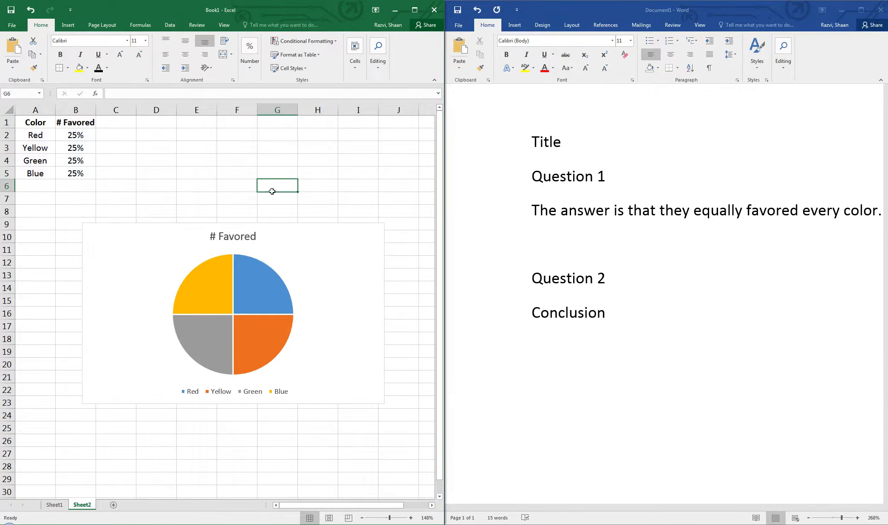
- Change the pie chart's title to "Number of People Who Favored Each Color" and shift the title slightly toward the chart's left edge
{"action": "left_click", "coordinate": [378, 231]}
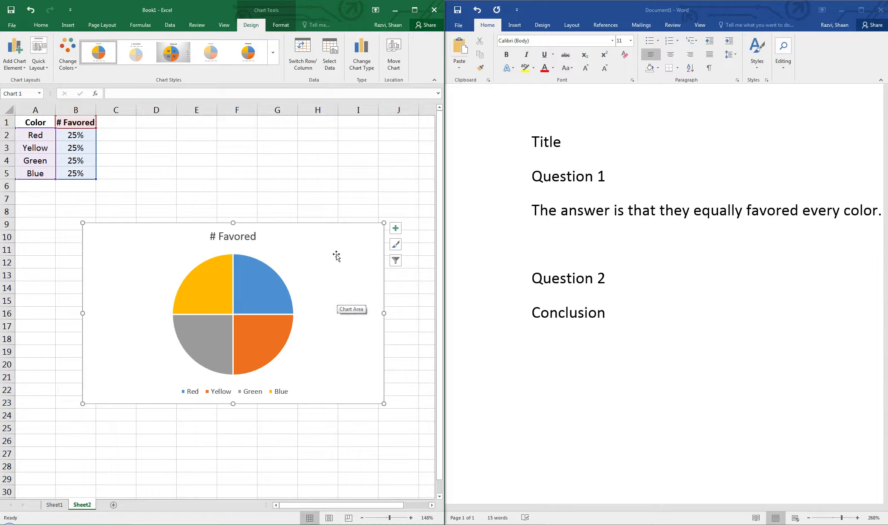
{"action": "double_click", "coordinate": [224, 239]}
{"action": "double_click", "coordinate": [225, 239]}
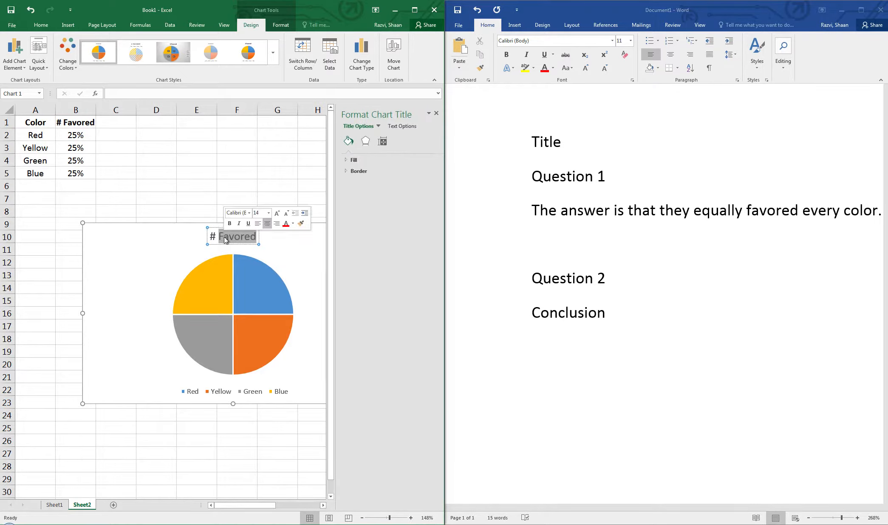
{"action": "key", "text": "Escape"}
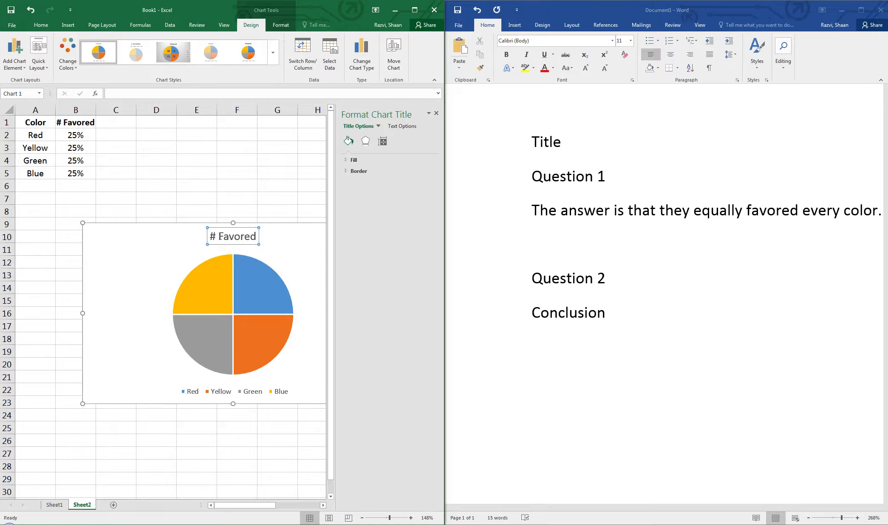
{"action": "key", "text": "BackSpace"}
{"action": "key", "text": "BackSpace"}
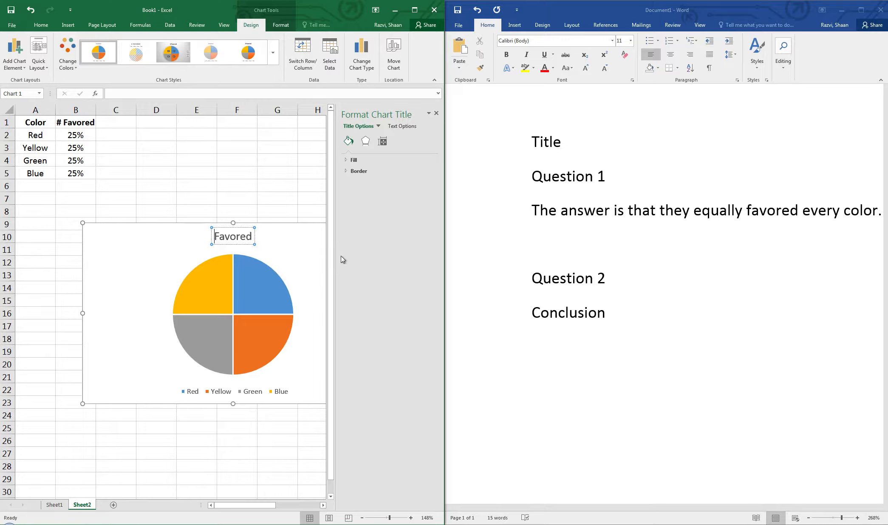
{"action": "type", "text": "Number of"}
{"action": "type", "text": " Peopl"}
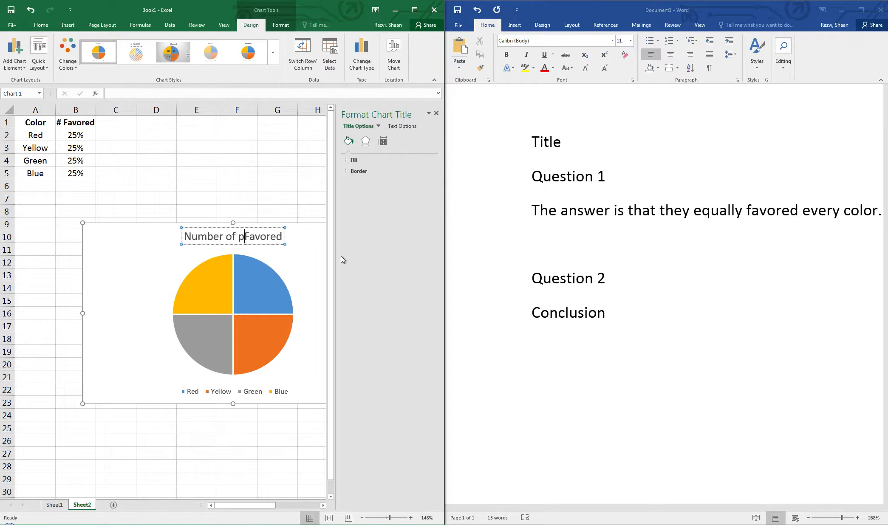
{"action": "type", "text": "e "}
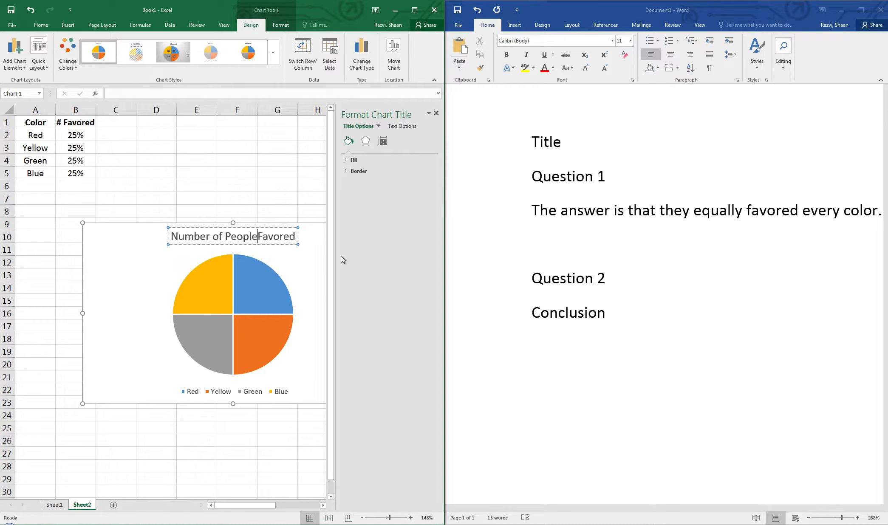
{"action": "type", "text": "Who"}
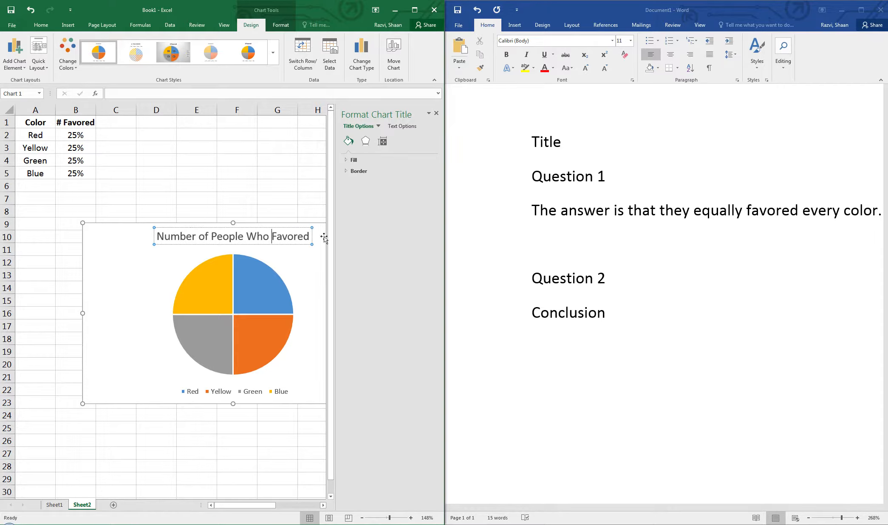
{"action": "left_click", "coordinate": [309, 236]}
{"action": "type", "text": "Each c"}
{"action": "type", "text": "olor"}
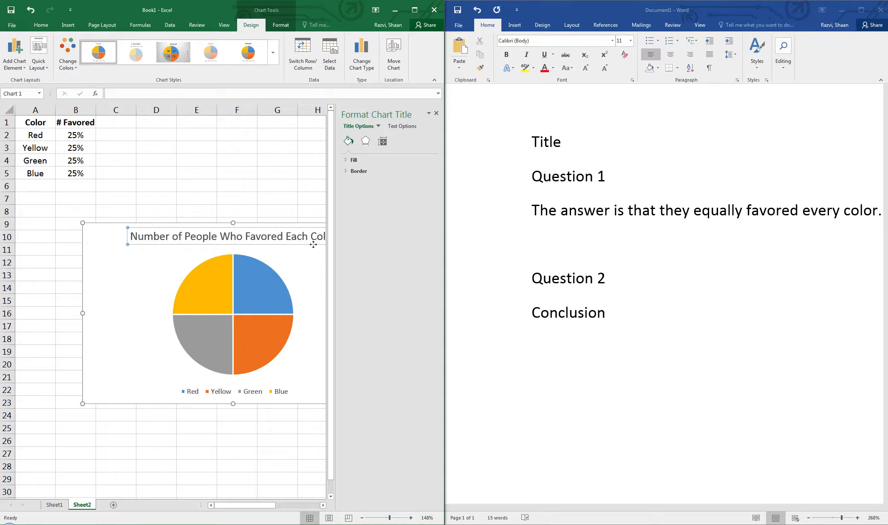
{"action": "left_click", "coordinate": [293, 244]}
{"action": "left_click_drag", "start_coordinate": [293, 244], "coordinate": [273, 245]}
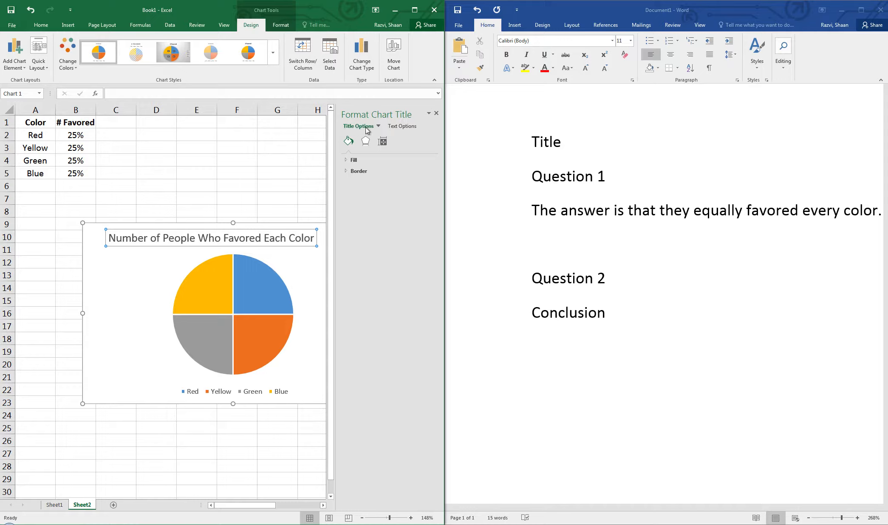
{"action": "left_click", "coordinate": [402, 127]}
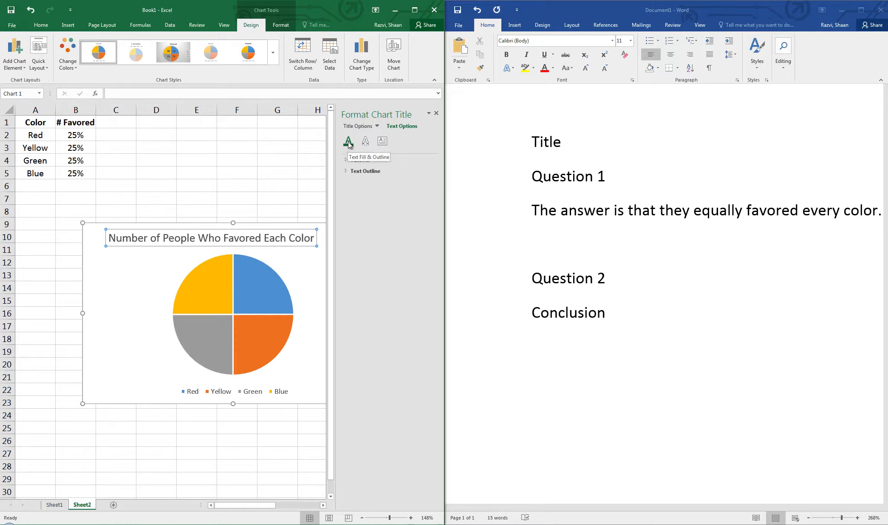
{"action": "left_click", "coordinate": [383, 141]}
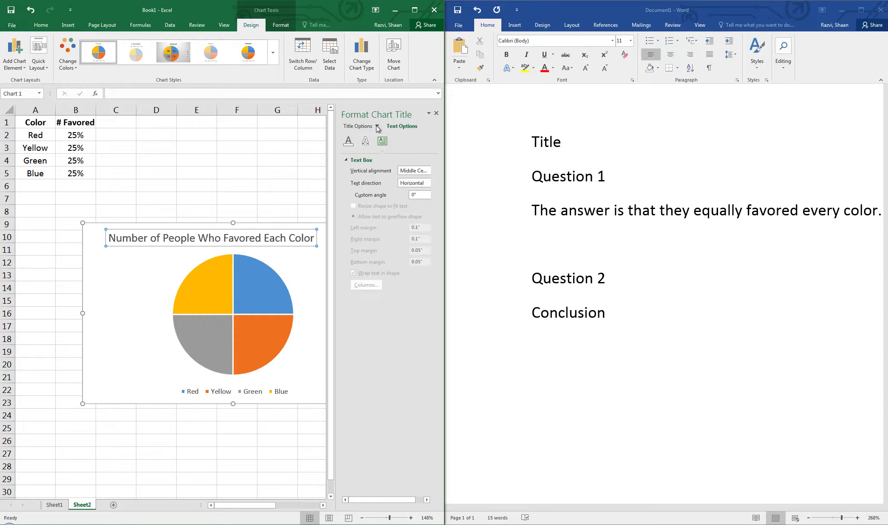
{"action": "left_click", "coordinate": [357, 127]}
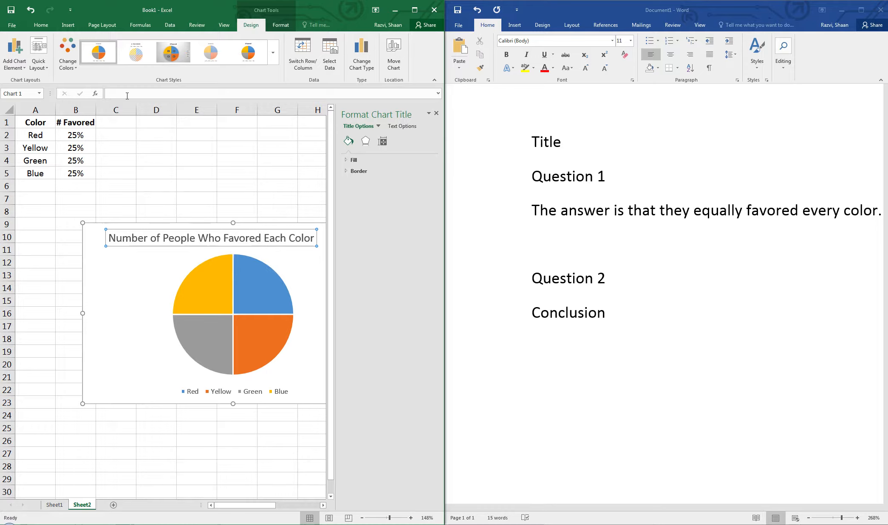
{"action": "left_click", "coordinate": [41, 25]}
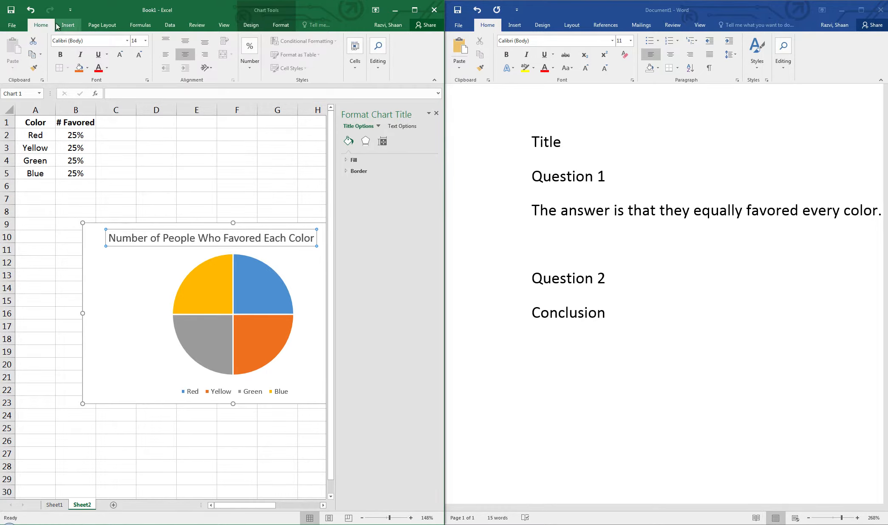
- Format the chart title in red at font size 11 and center it above the pie
{"action": "left_click", "coordinate": [140, 55]}
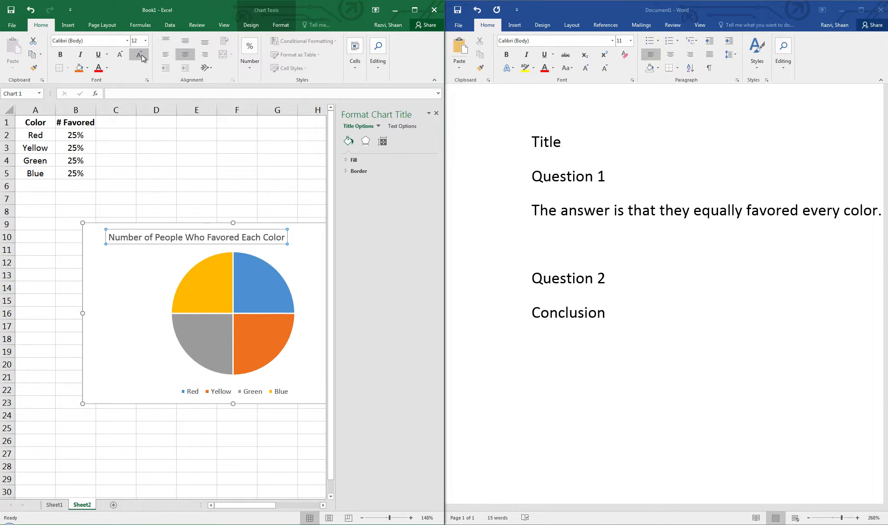
{"action": "left_click", "coordinate": [141, 55]}
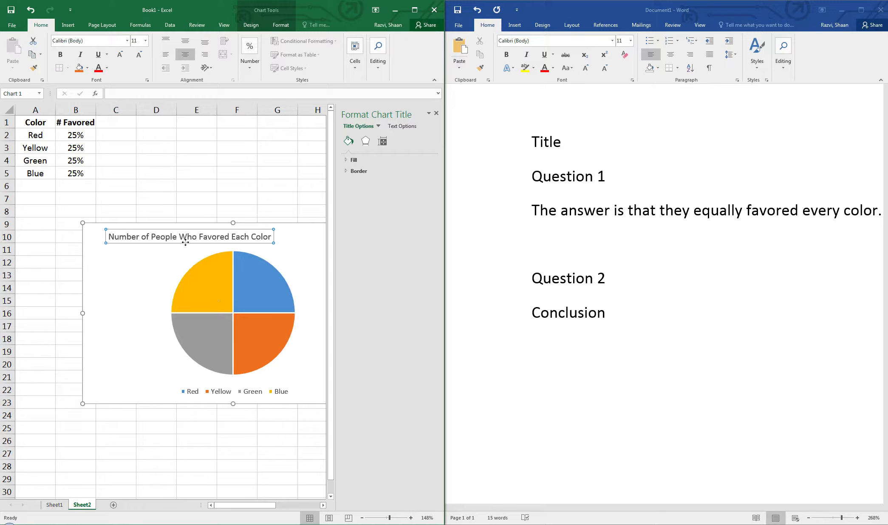
{"action": "left_click_drag", "start_coordinate": [186, 242], "coordinate": [215, 242]}
{"action": "left_click", "coordinate": [99, 68]}
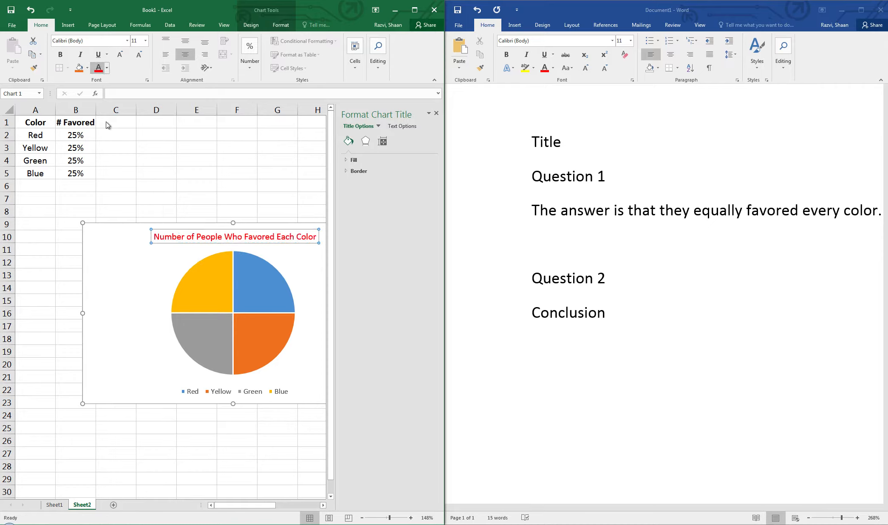
{"action": "left_click", "coordinate": [265, 393]}
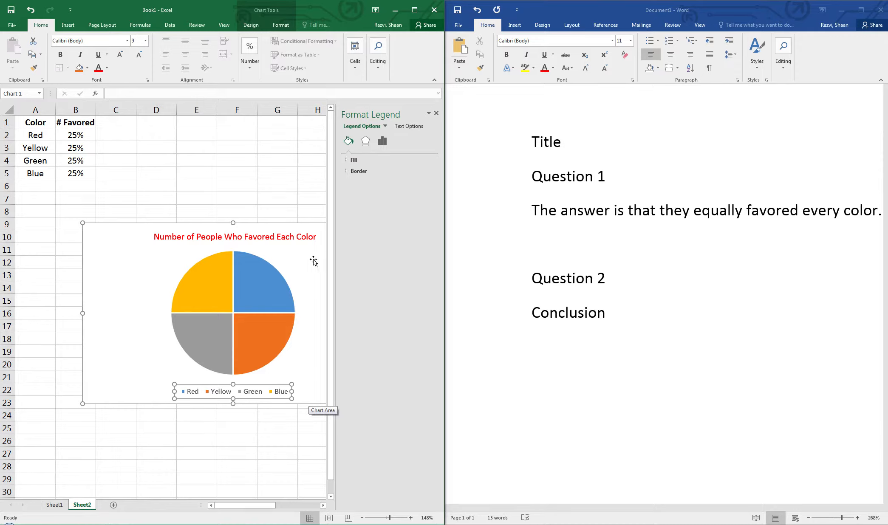
{"action": "left_click", "coordinate": [314, 404]}
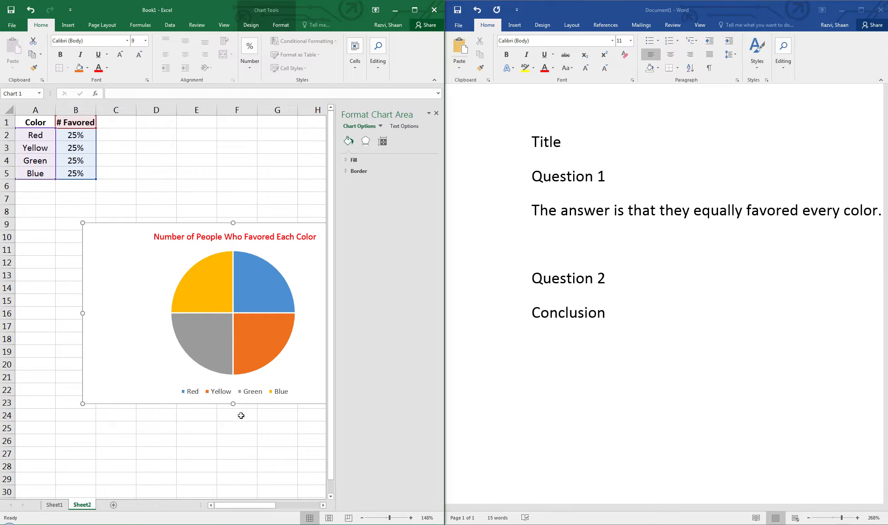
{"action": "left_click", "coordinate": [208, 458]}
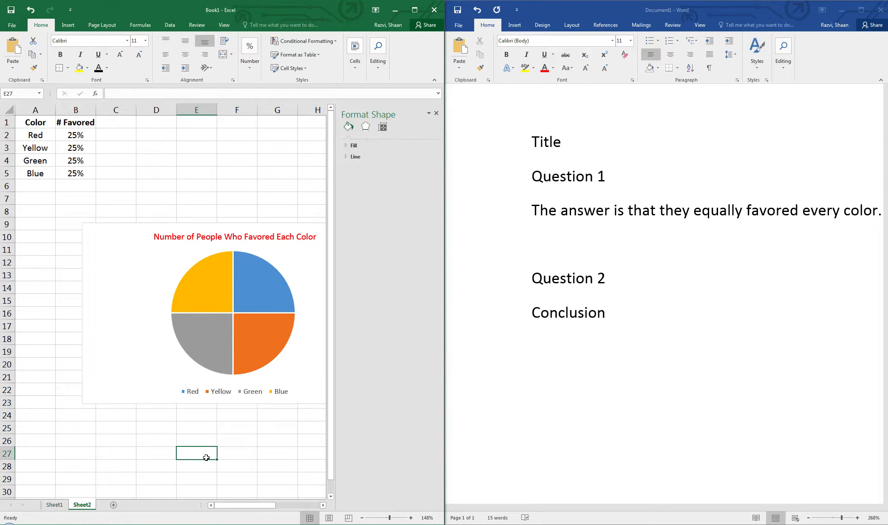
{"action": "left_click", "coordinate": [102, 457]}
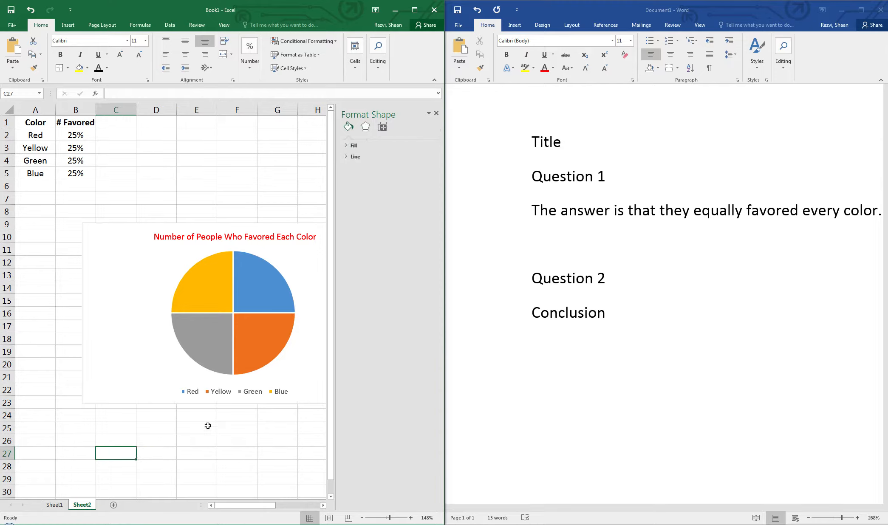
- Narrow the formatting pane so that more of the worksheet and chart can be seen, leaving the chart unselected
{"action": "left_click", "coordinate": [353, 208]}
{"action": "left_click_drag", "start_coordinate": [354, 208], "coordinate": [386, 208]}
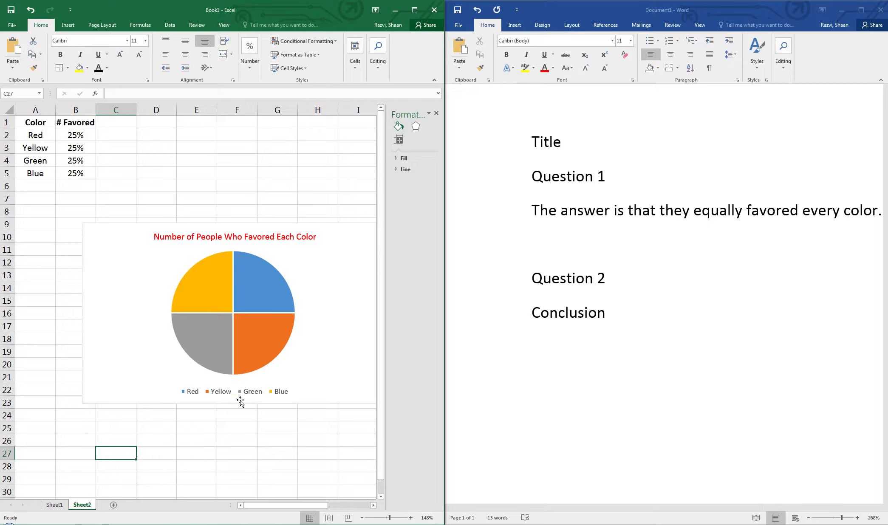
{"action": "left_click", "coordinate": [205, 277]}
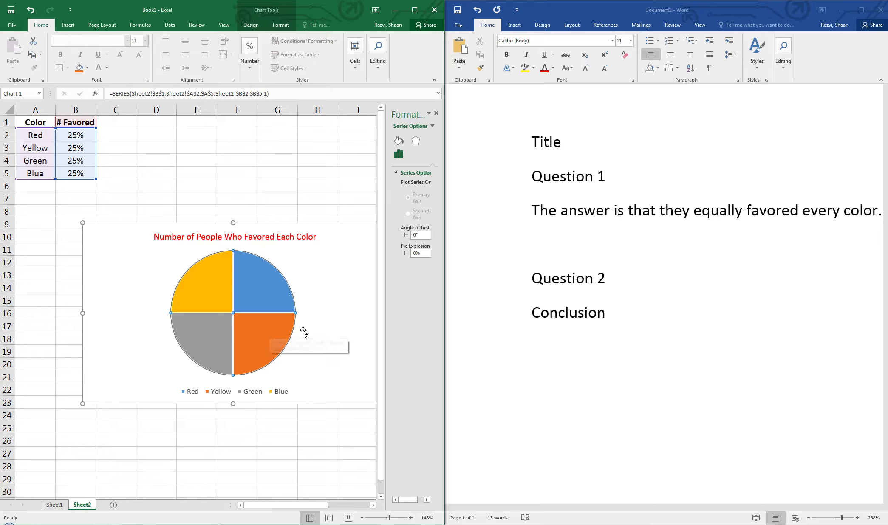
{"action": "left_click", "coordinate": [124, 198]}
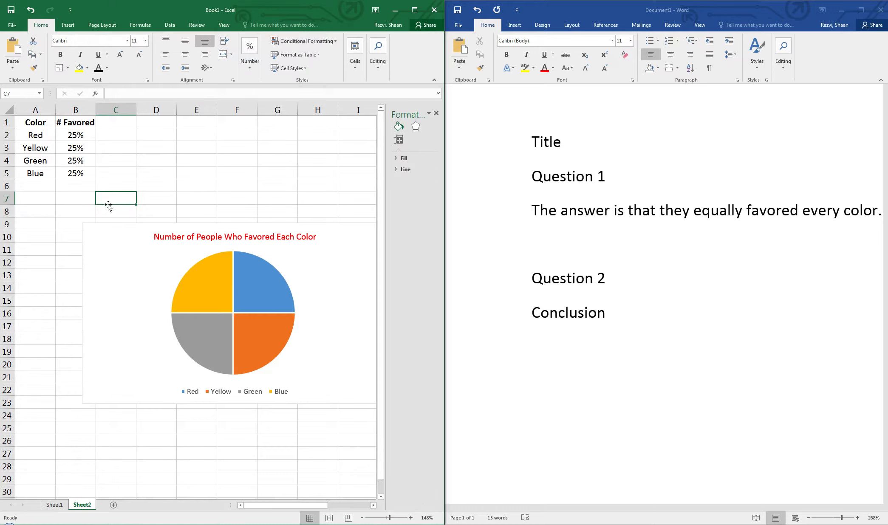
- Copy the entire pie chart and paste it as a picture into the empty paragraph under the Question 1 answer in Word
{"action": "left_click", "coordinate": [100, 230]}
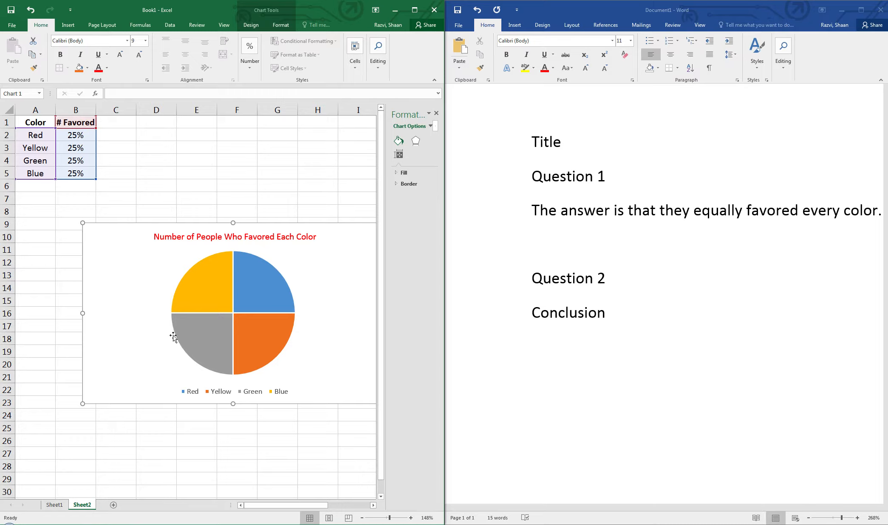
{"action": "right_click", "coordinate": [132, 240]}
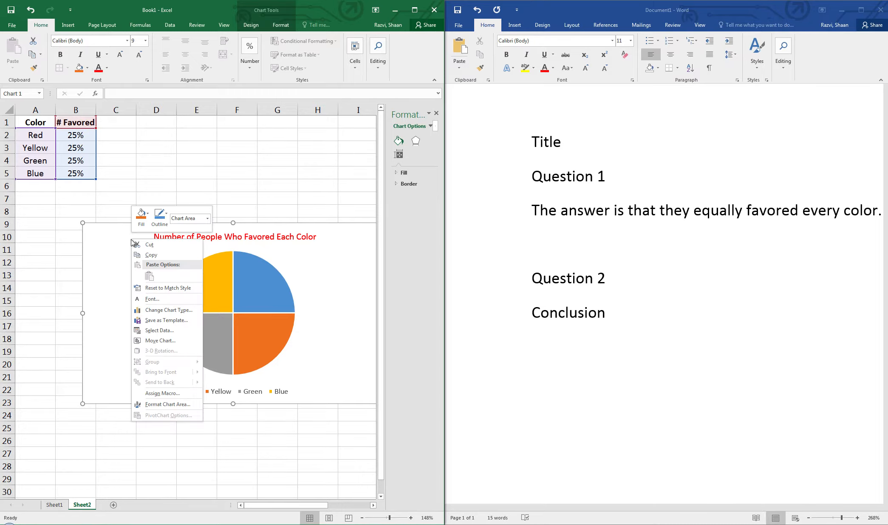
{"action": "left_click", "coordinate": [153, 256]}
{"action": "left_click", "coordinate": [594, 244]}
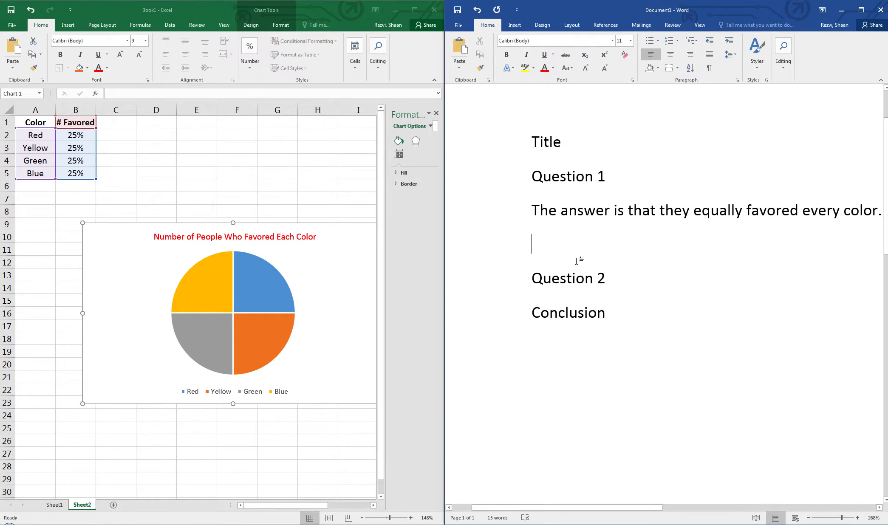
{"action": "right_click", "coordinate": [548, 246]}
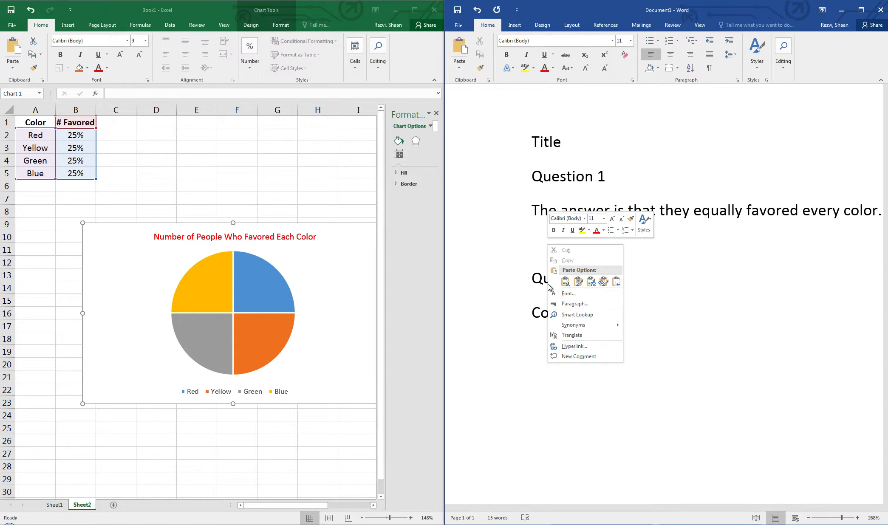
{"action": "mouse_move", "coordinate": [569, 288]}
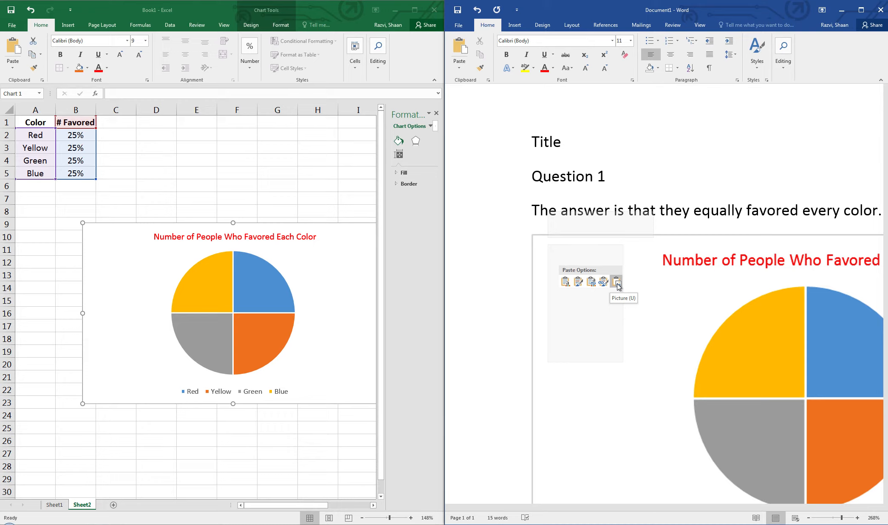
{"action": "left_click", "coordinate": [617, 282]}
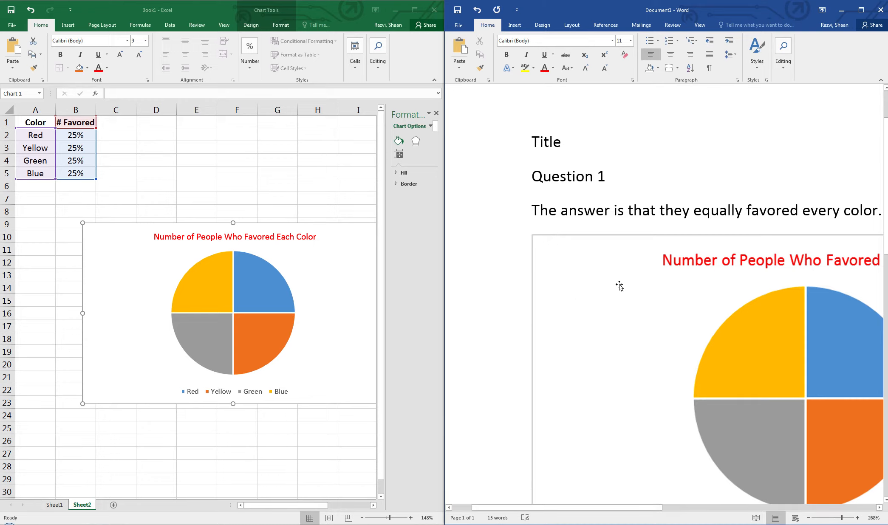
- Shrink the pasted chart picture proportionally to a little under half its size
{"action": "left_click", "coordinate": [610, 335]}
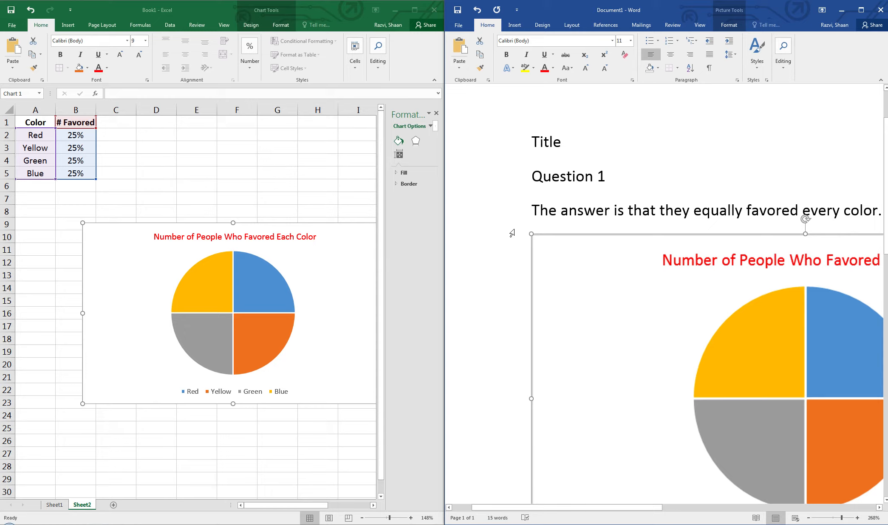
{"action": "left_click_drag", "start_coordinate": [532, 233], "coordinate": [832, 446]}
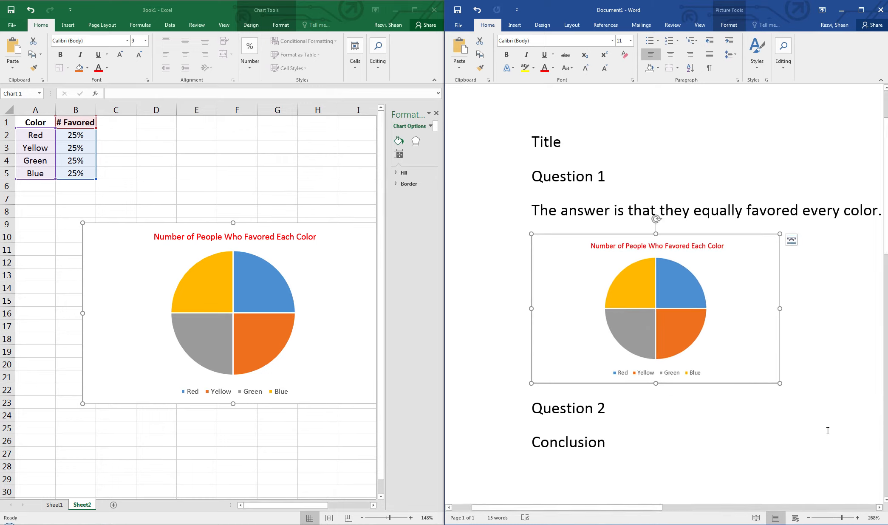
- Set the chart picture's text wrapping to Behind Text and reposition it just below the answer sentence, slightly indented from the text margin
{"action": "left_click", "coordinate": [795, 244]}
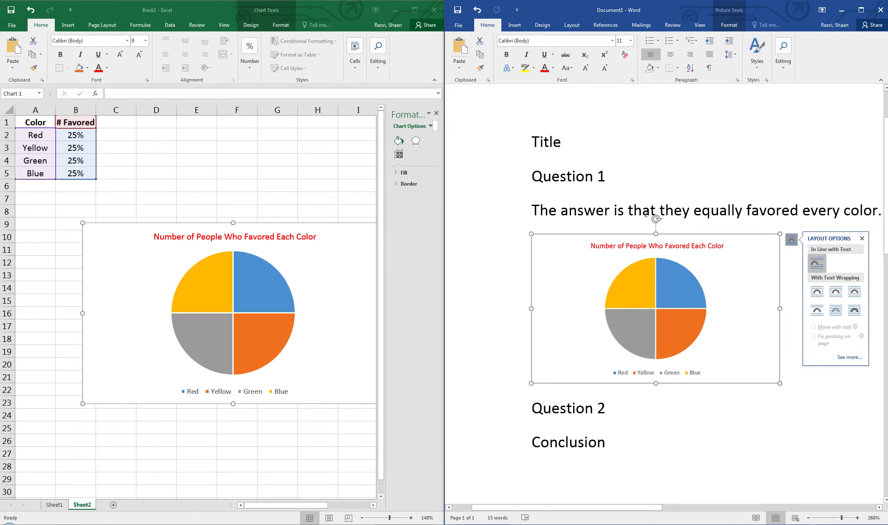
{"action": "left_click", "coordinate": [842, 313]}
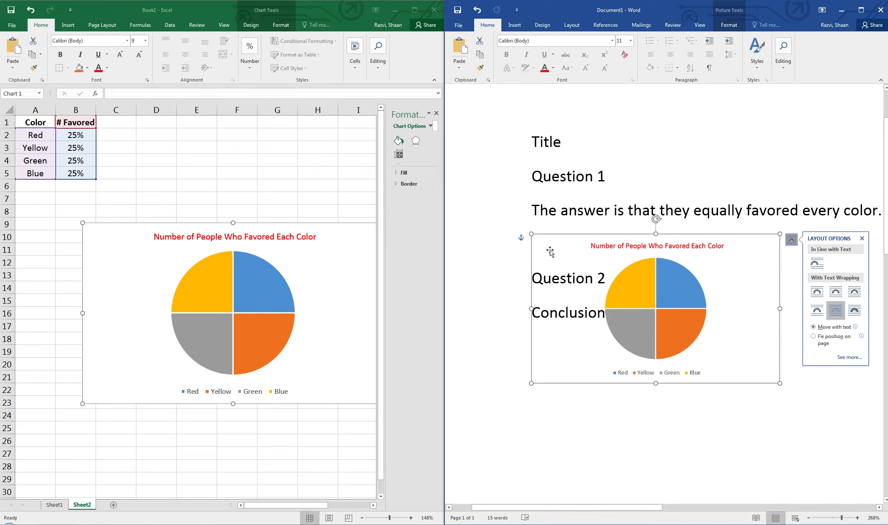
{"action": "left_click_drag", "start_coordinate": [678, 304], "coordinate": [745, 224]}
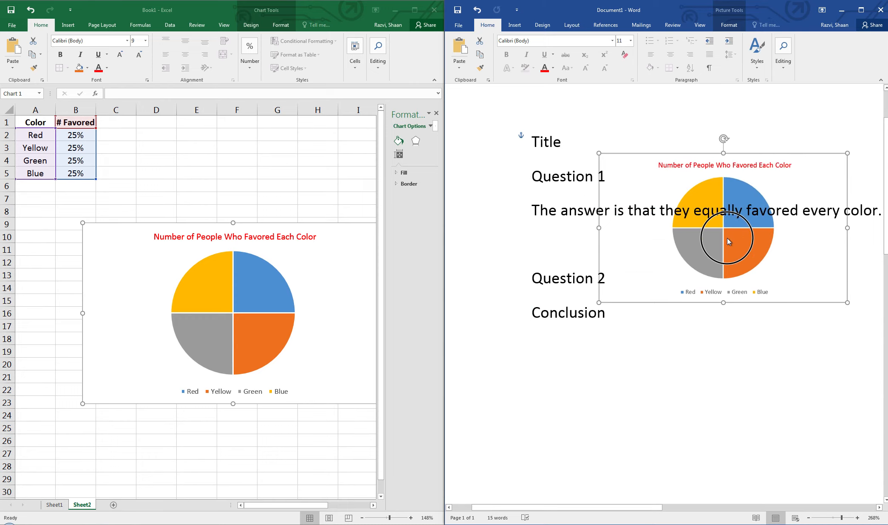
{"action": "left_click_drag", "start_coordinate": [747, 256], "coordinate": [707, 350]}
- Change the chart picture's text wrapping to Top and Bottom and place the cursor in the empty paragraph above Question 2
{"action": "left_click", "coordinate": [819, 244]}
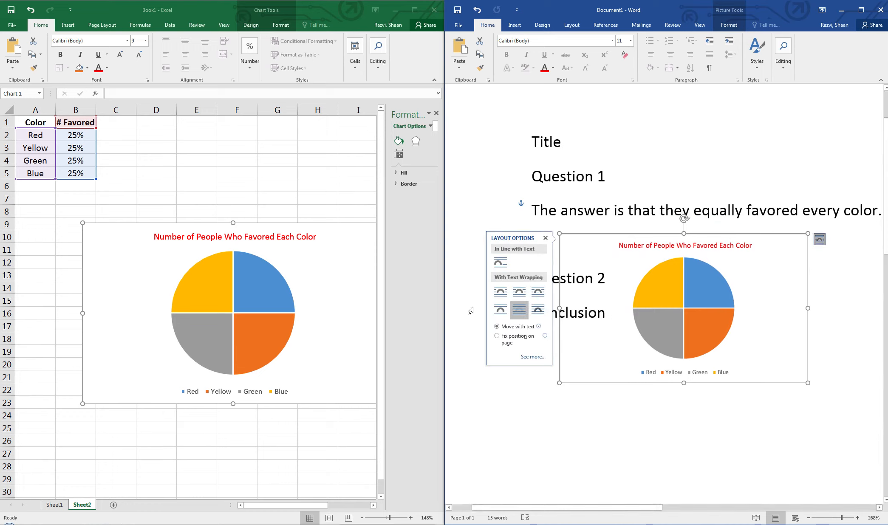
{"action": "left_click", "coordinate": [506, 308]}
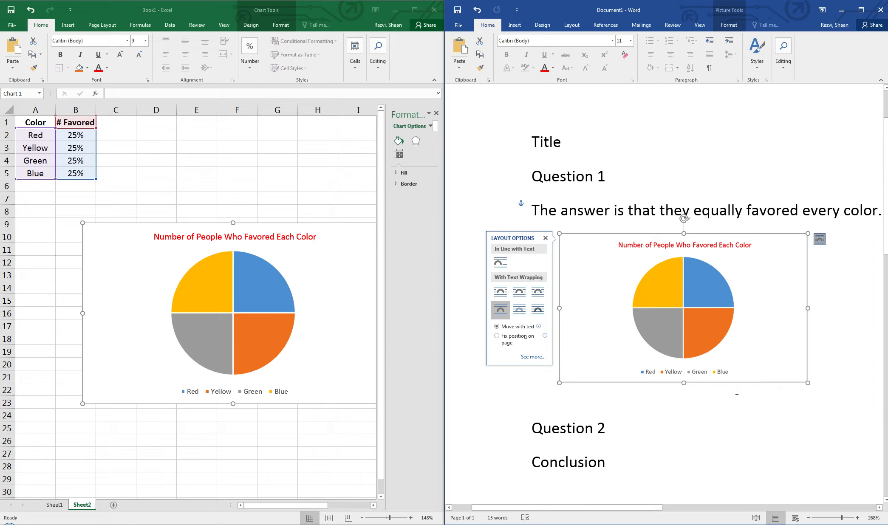
{"action": "left_click", "coordinate": [699, 416]}
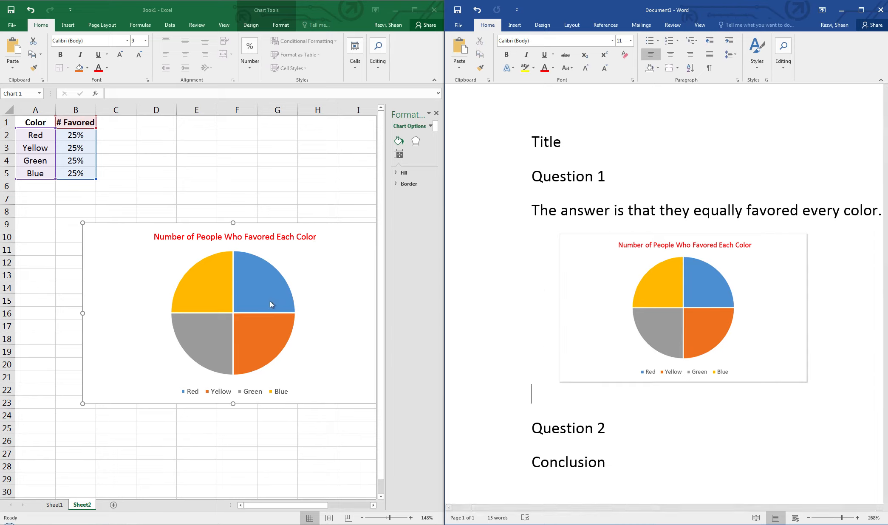